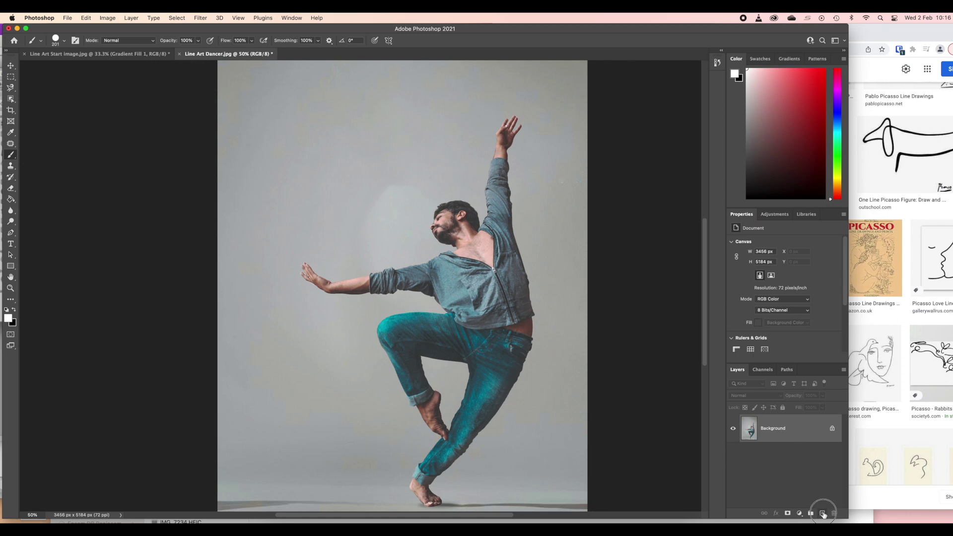
Add a new layer above the Background and name it "lines".
click(822, 512)
double_click(768, 428)
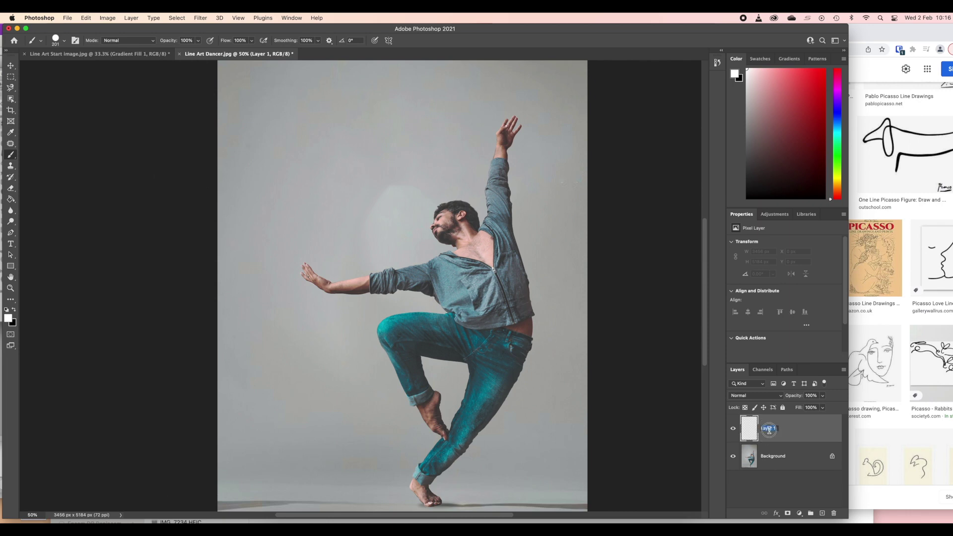
key(Return)
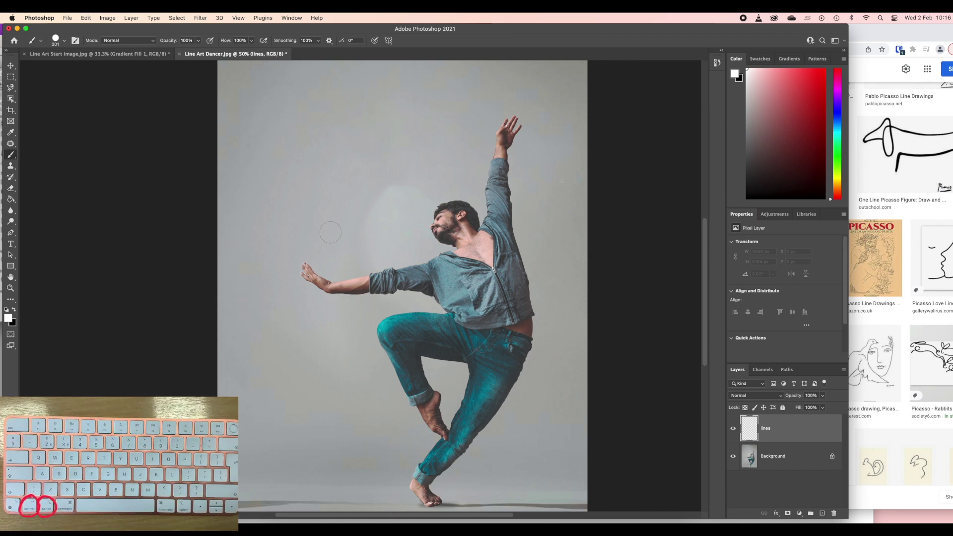
Shrink the brush to 16 px, make the foreground white, and paint a line looping across the dancer from raised hand to foot.
mouse_move(330, 233)
mouse_down()
mouse_move(348, 233)
mouse_move(324, 233)
mouse_move(333, 88)
mouse_move(332, 252)
mouse_move(307, 251)
mouse_up()
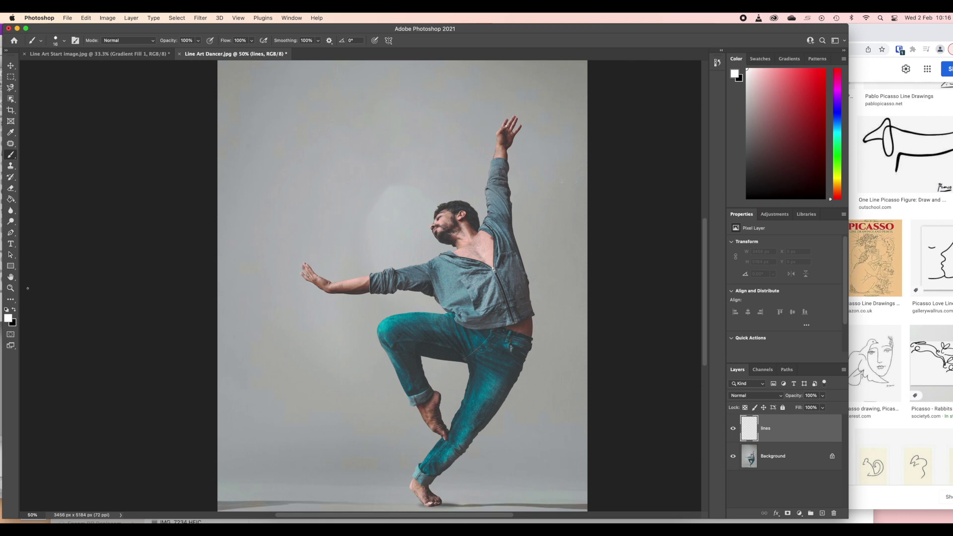
click(7, 310)
click(14, 311)
mouse_move(556, 123)
mouse_down()
mouse_move(465, 139)
mouse_move(482, 153)
mouse_move(532, 157)
mouse_move(540, 175)
mouse_move(522, 188)
mouse_move(456, 184)
mouse_move(465, 199)
mouse_move(523, 208)
mouse_move(530, 229)
mouse_move(504, 241)
mouse_move(400, 250)
mouse_move(412, 277)
mouse_move(551, 311)
mouse_move(554, 331)
mouse_move(529, 367)
mouse_move(450, 386)
mouse_move(503, 431)
mouse_move(492, 458)
mouse_move(402, 459)
mouse_move(381, 471)
mouse_move(389, 516)
mouse_up()
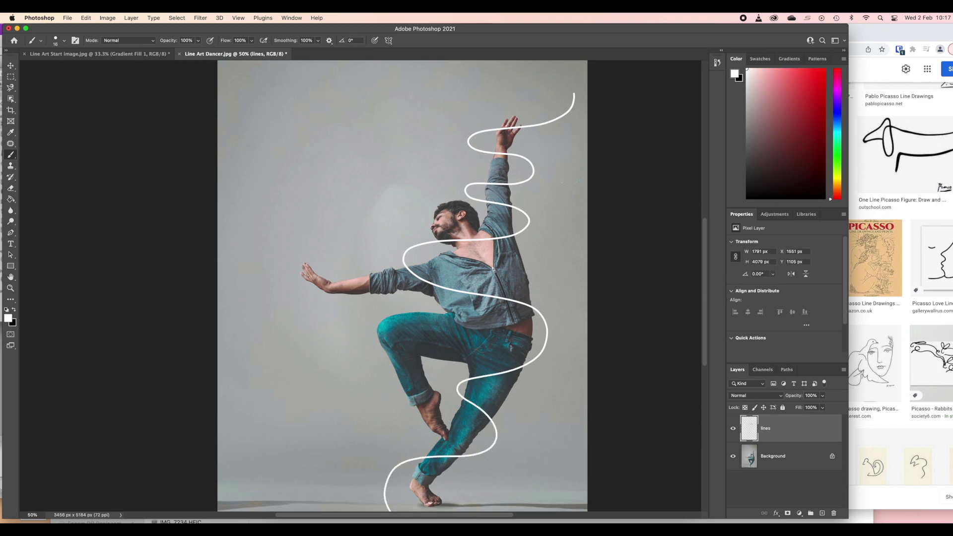
Paint a second white line closely following the first one's loops from above the raised hand down past the foot.
mouse_move(580, 69)
mouse_down()
mouse_move(576, 107)
mouse_move(546, 130)
mouse_move(494, 122)
mouse_up()
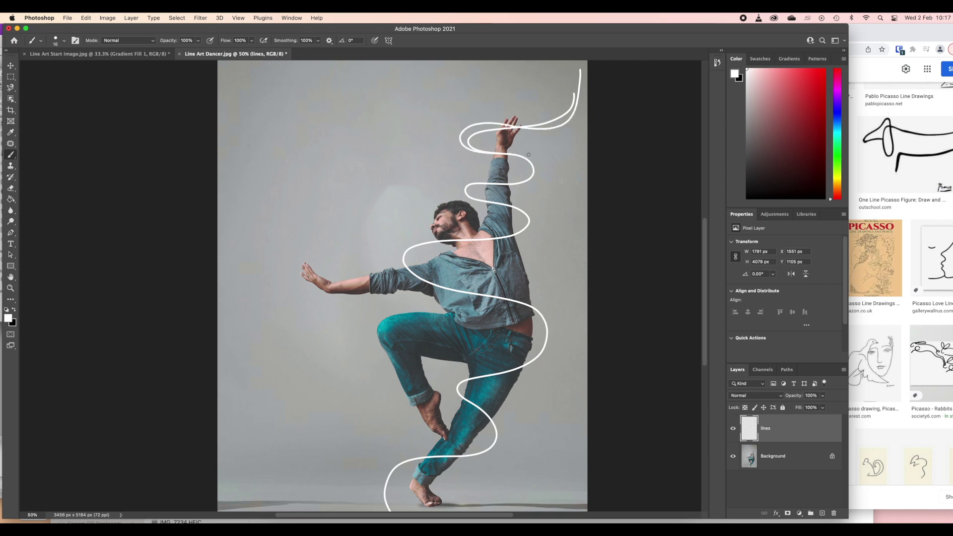
mouse_move(511, 183)
mouse_down()
mouse_move(447, 182)
mouse_move(470, 204)
mouse_move(538, 209)
mouse_move(533, 230)
mouse_move(495, 240)
mouse_move(396, 234)
mouse_move(384, 247)
mouse_move(402, 278)
mouse_move(429, 289)
mouse_move(545, 300)
mouse_move(558, 350)
mouse_move(520, 373)
mouse_move(440, 379)
mouse_move(520, 408)
mouse_up()
mouse_move(510, 440)
mouse_down()
mouse_move(475, 452)
mouse_move(375, 455)
mouse_move(367, 466)
mouse_move(372, 488)
mouse_move(417, 514)
mouse_up()
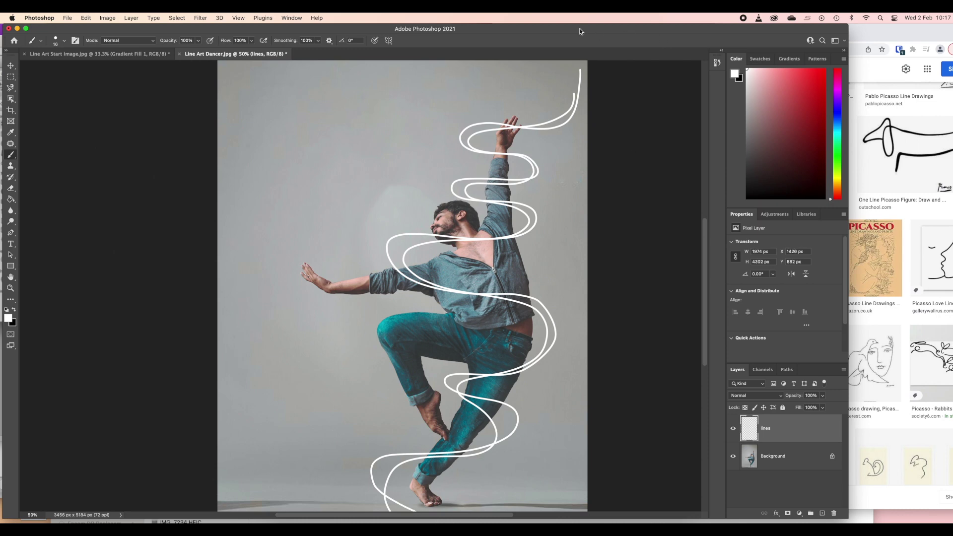
Paint a third white looping line alongside the other two, from the image's upper edge down to its lower edge.
drag(568, 58, 547, 47)
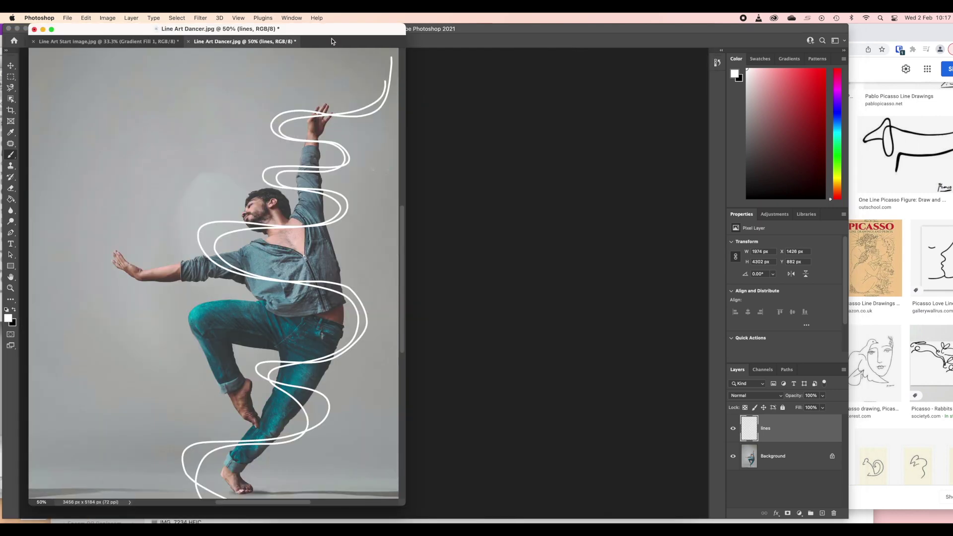
drag(300, 33, 453, 60)
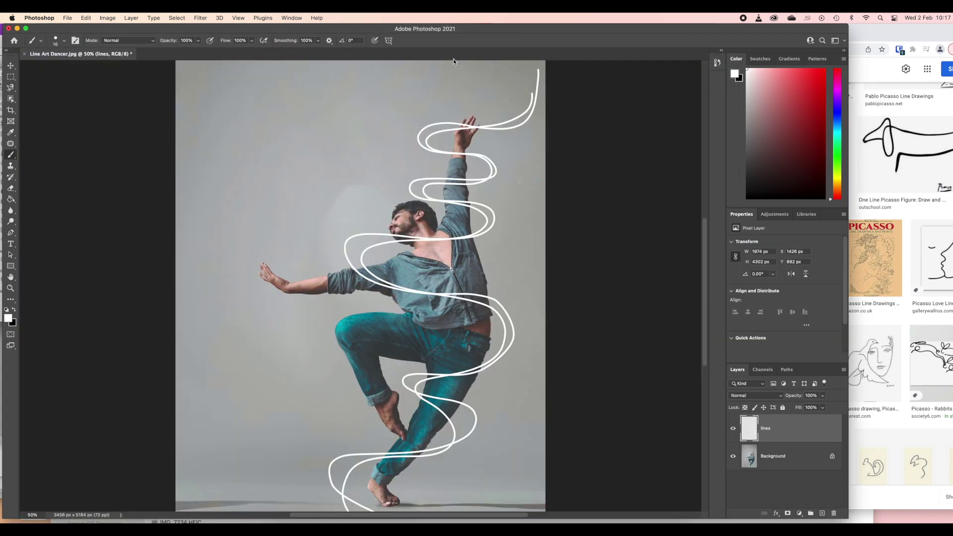
mouse_move(530, 74)
mouse_down()
mouse_move(529, 126)
mouse_move(493, 142)
mouse_move(408, 124)
mouse_move(395, 134)
mouse_move(422, 158)
mouse_move(498, 166)
mouse_up()
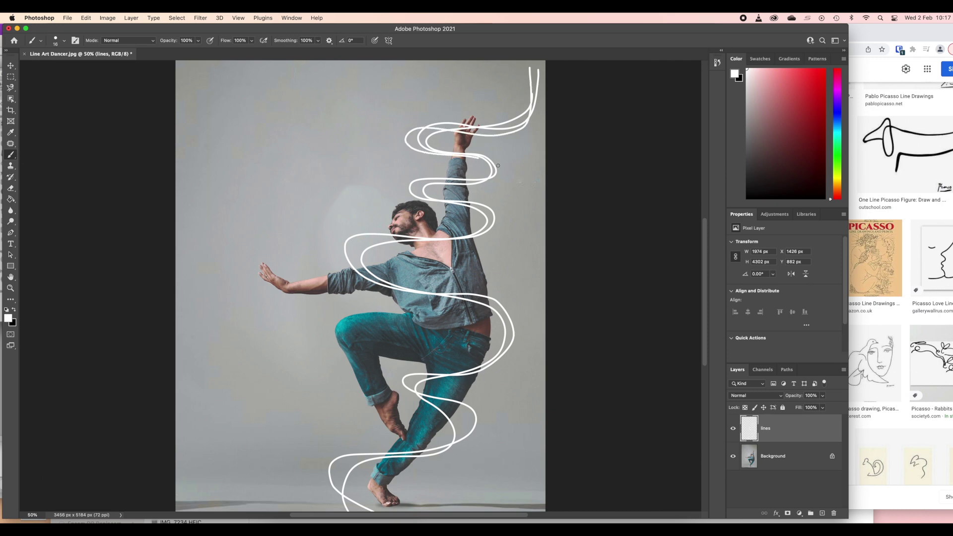
mouse_move(448, 182)
mouse_down()
mouse_move(405, 186)
mouse_move(471, 199)
mouse_move(490, 207)
mouse_move(494, 226)
mouse_move(474, 238)
mouse_move(339, 241)
mouse_move(334, 254)
mouse_move(410, 284)
mouse_move(512, 299)
mouse_move(524, 337)
mouse_move(501, 370)
mouse_move(381, 378)
mouse_move(469, 402)
mouse_move(484, 421)
mouse_move(462, 451)
mouse_move(328, 450)
mouse_move(333, 477)
mouse_move(377, 512)
mouse_up()
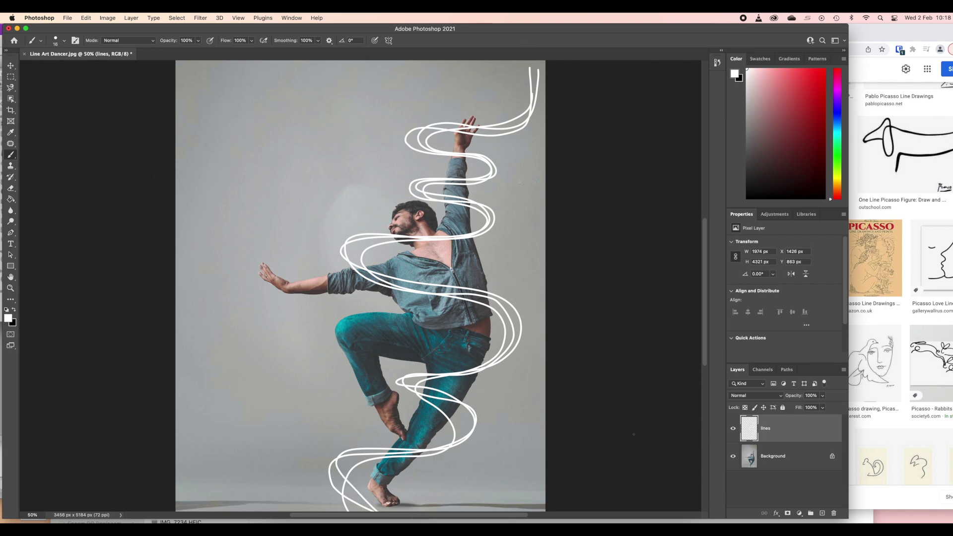
Duplicate the Background layer and name the copy "body".
click(797, 461)
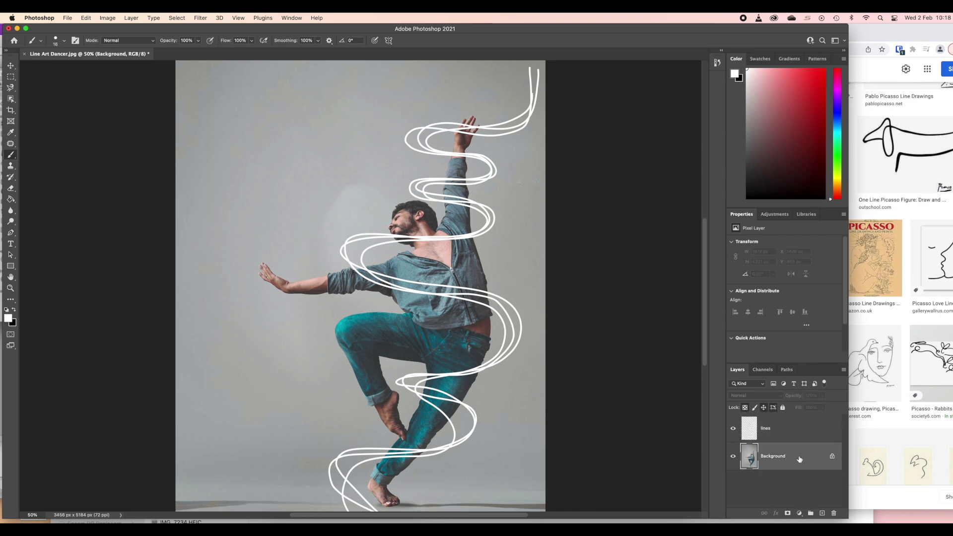
key(super+j)
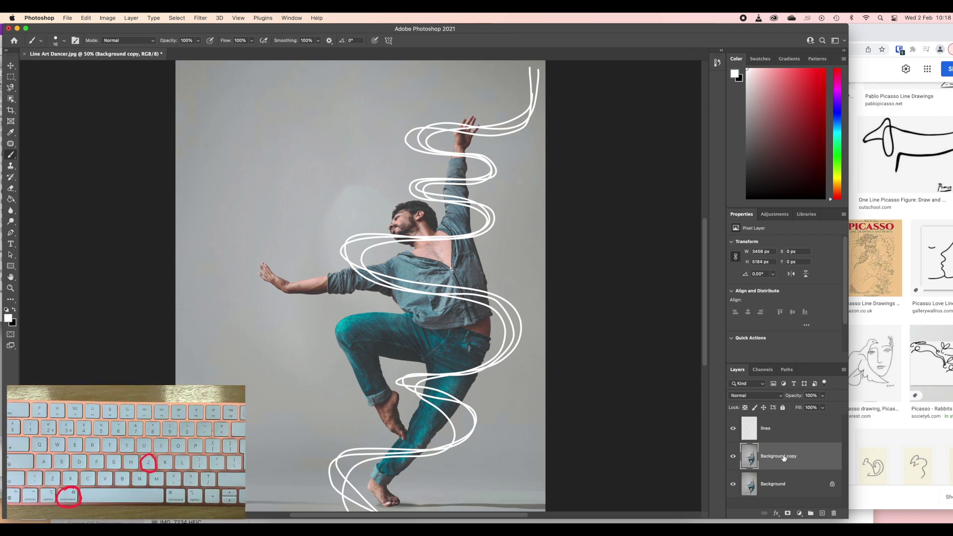
double_click(784, 457)
text(body)
key(Return)
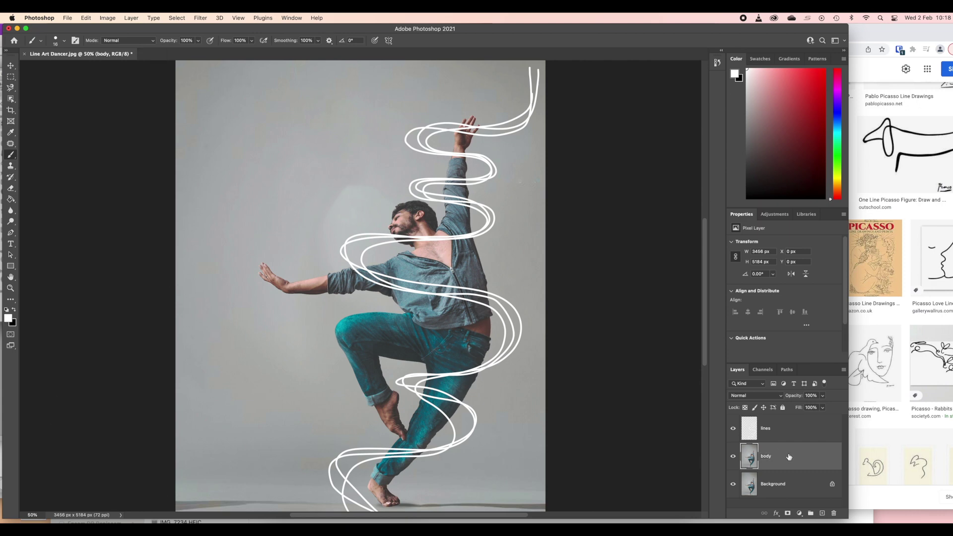
With the lines and Background layers hidden, cut out the dancer on the body layer using Select Subject and a layer mask.
click(733, 429)
click(733, 484)
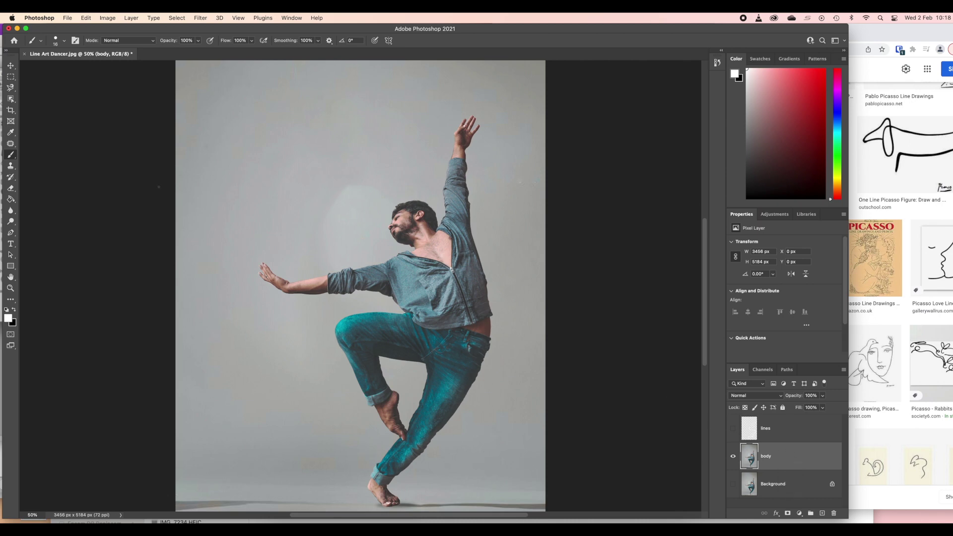
click(14, 100)
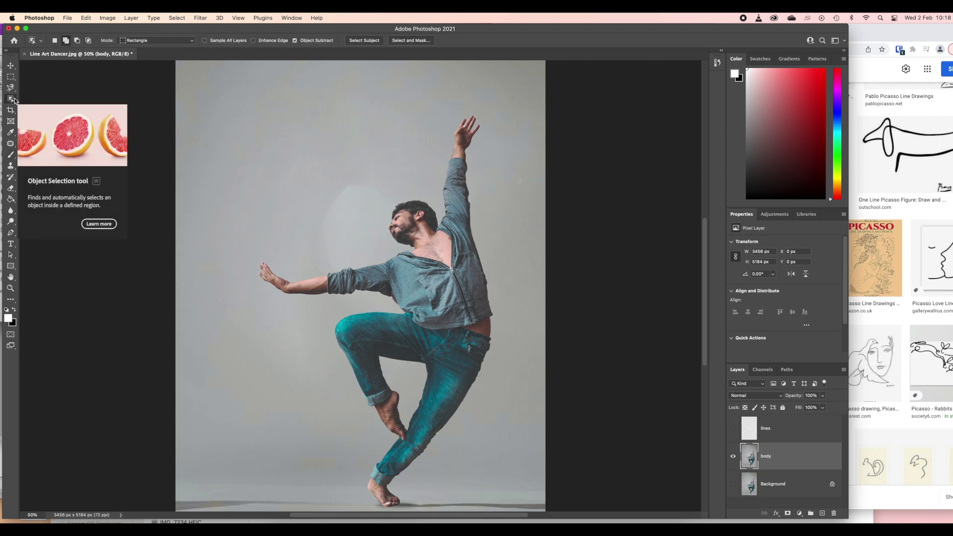
click(362, 40)
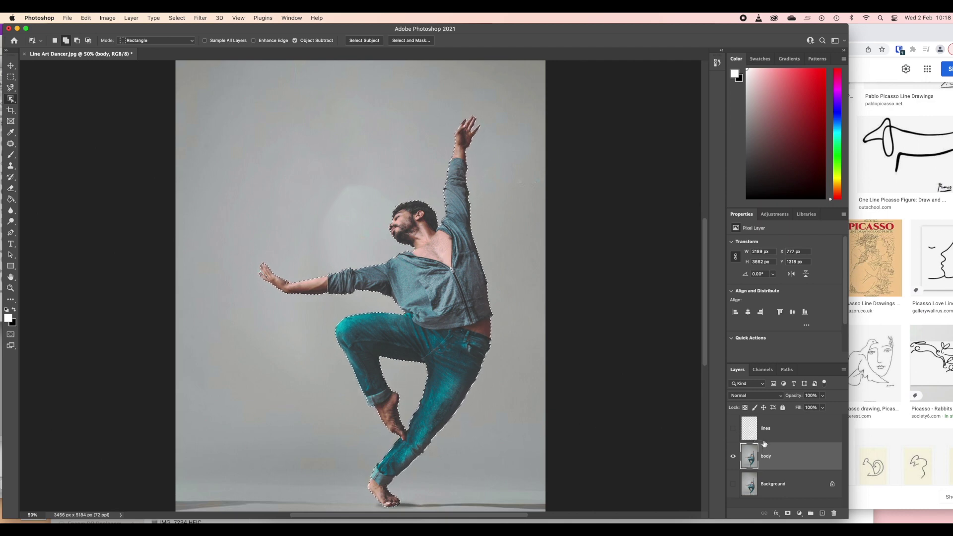
click(788, 514)
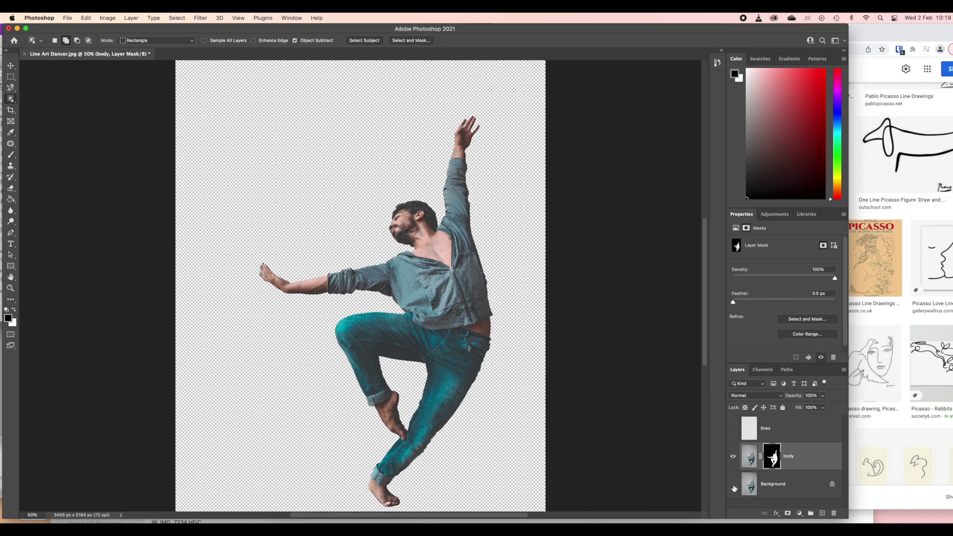
Show the Background and lines layers again and move the body layer above the lines layer.
click(733, 485)
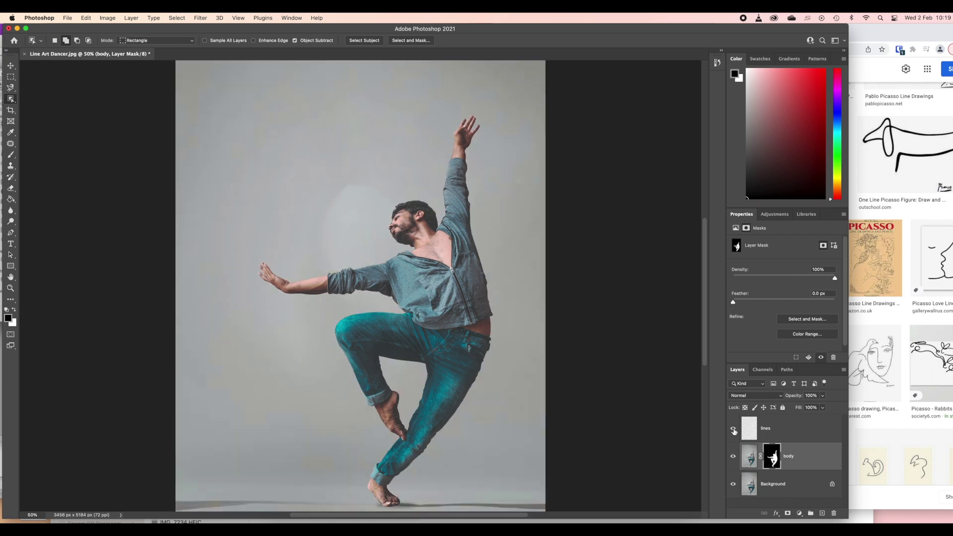
click(734, 429)
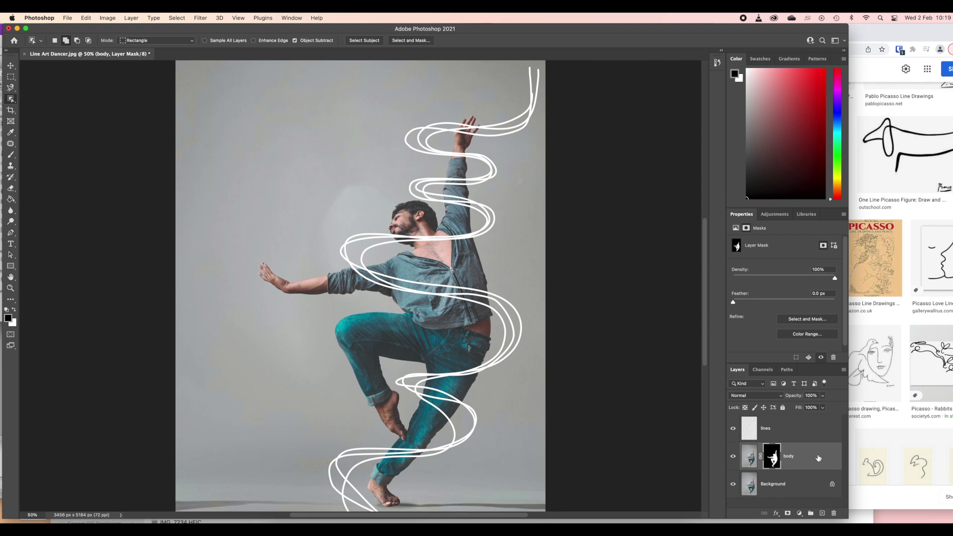
drag(819, 459, 812, 428)
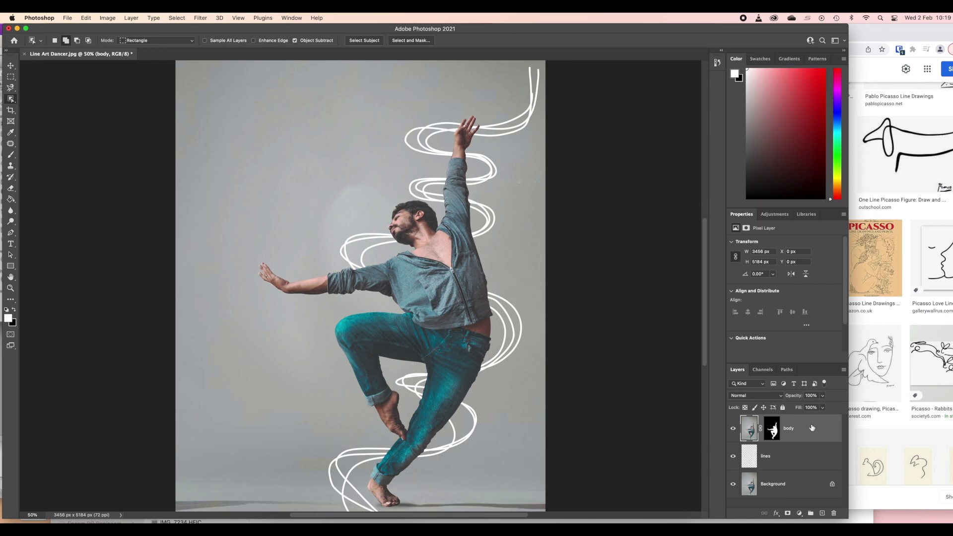
Paint black on the body layer's mask with a 140 px brush to bring alternate loops in front of the arm, torso and leg.
click(771, 424)
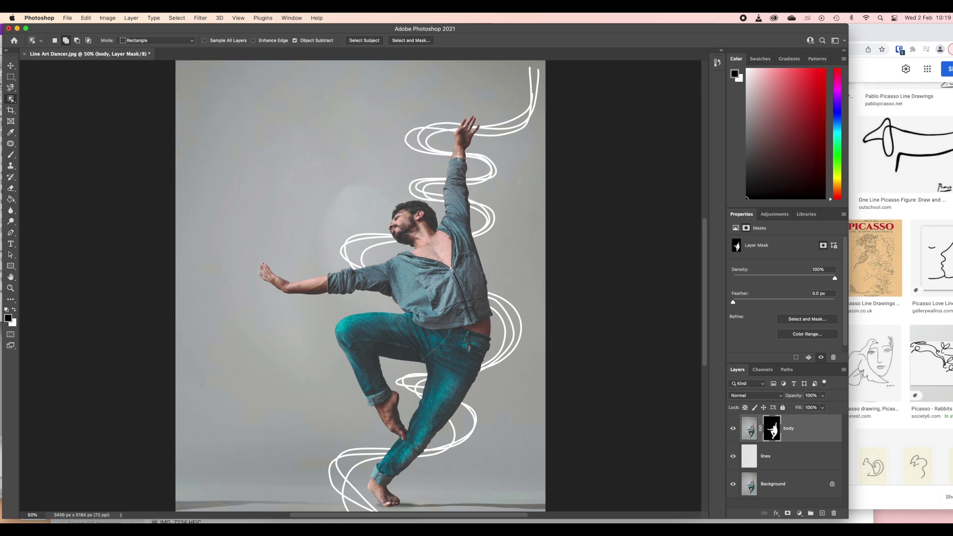
key(b)
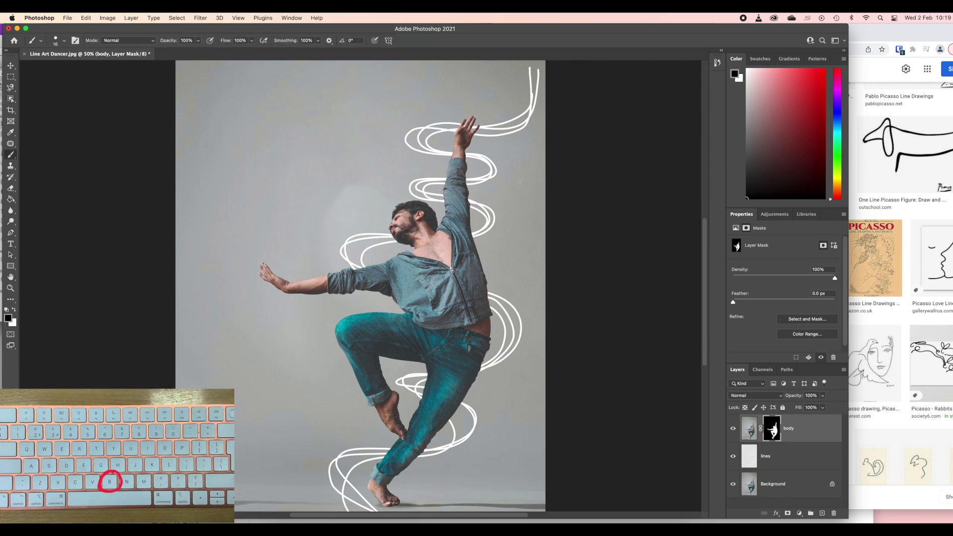
drag(461, 155, 476, 158)
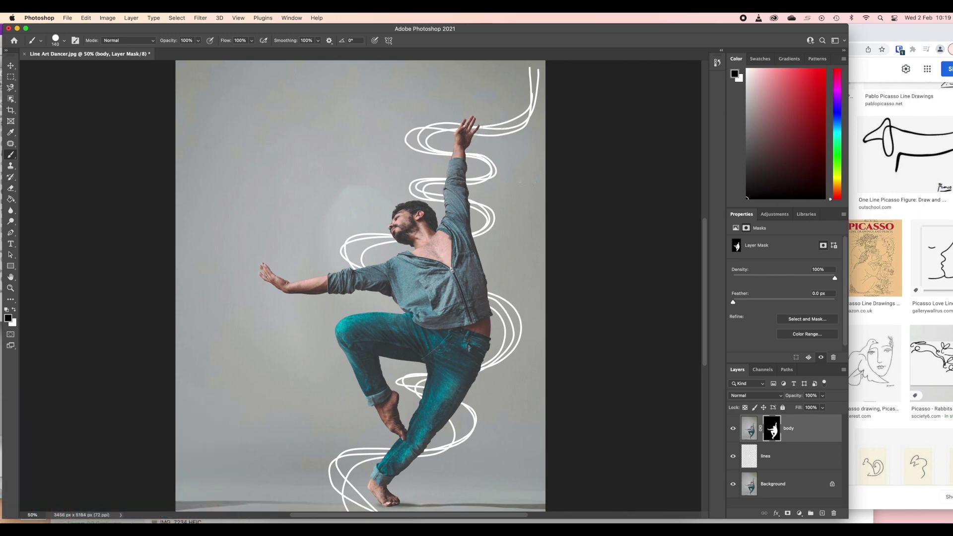
drag(450, 155, 468, 155)
mouse_move(375, 281)
mouse_down()
mouse_move(359, 266)
mouse_move(429, 300)
mouse_move(502, 306)
mouse_move(491, 296)
mouse_move(401, 286)
mouse_move(367, 271)
mouse_move(475, 287)
mouse_move(502, 302)
mouse_move(432, 291)
mouse_up()
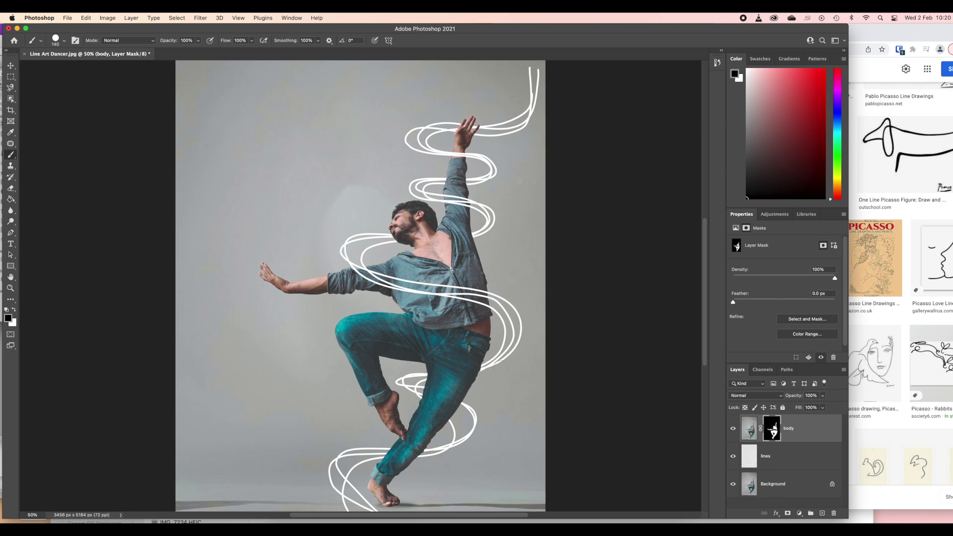
mouse_move(414, 389)
mouse_down()
mouse_move(474, 400)
mouse_move(412, 390)
mouse_move(466, 404)
mouse_move(427, 392)
mouse_move(451, 427)
mouse_move(442, 422)
mouse_move(467, 415)
mouse_move(436, 439)
mouse_up()
Add a Gradient fill layer above the lines layer using the dark purple-to-teal preset from the Blues group.
click(808, 459)
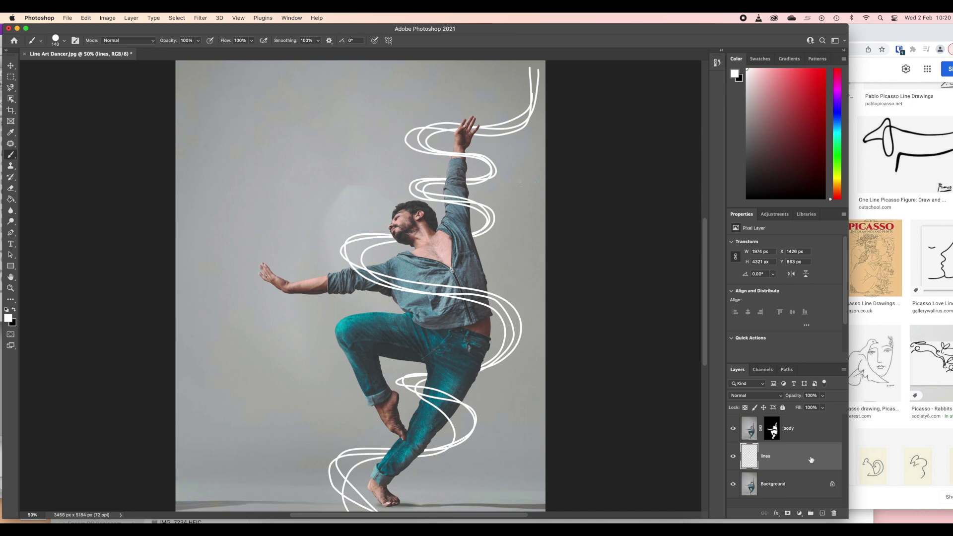
click(799, 514)
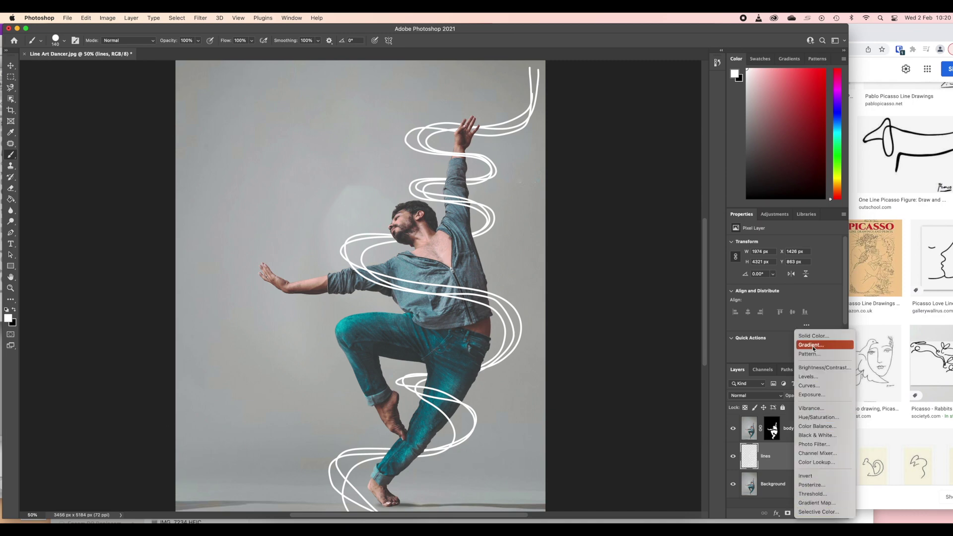
click(813, 346)
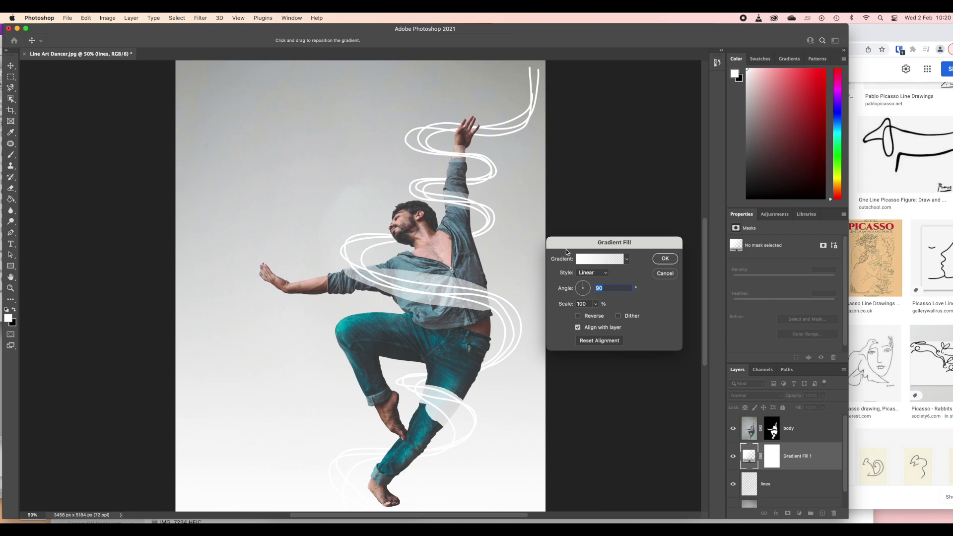
click(627, 259)
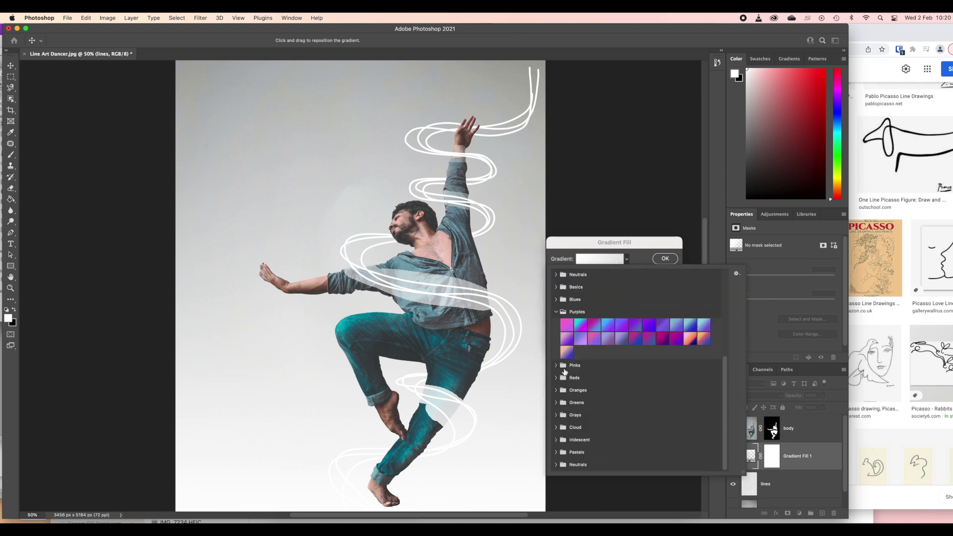
click(562, 299)
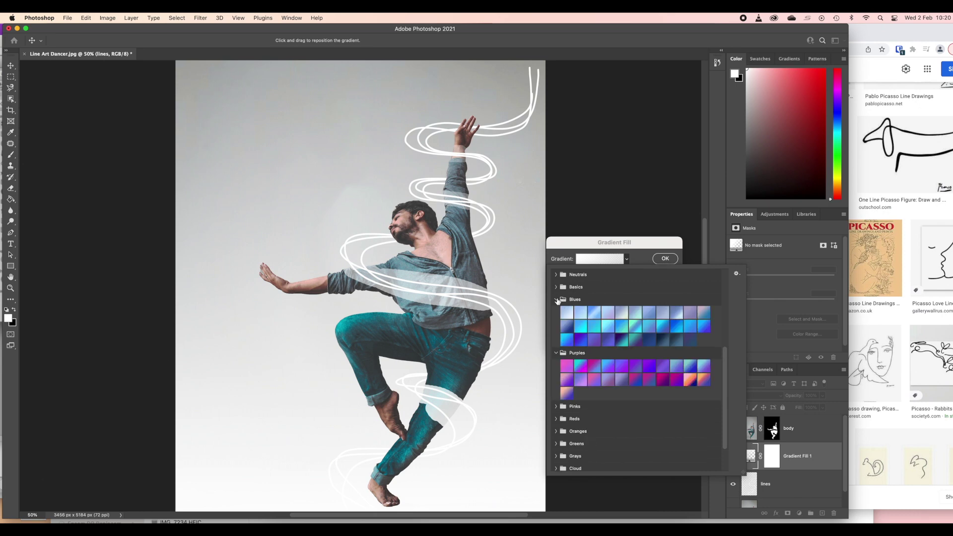
click(621, 340)
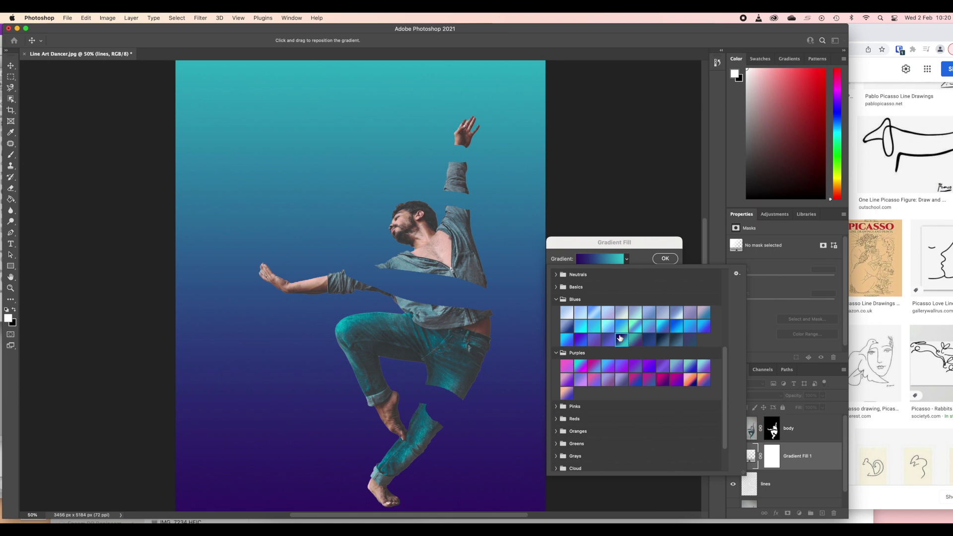
click(664, 259)
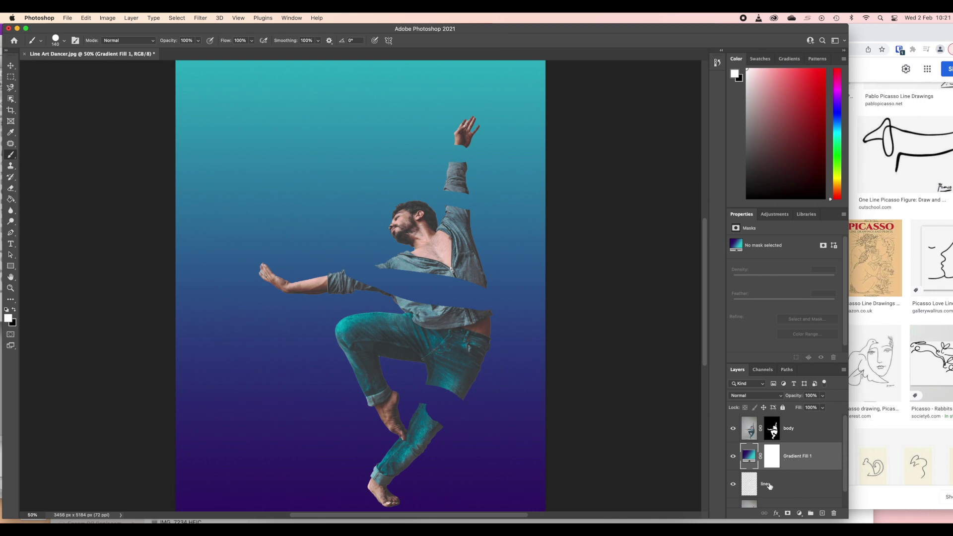
Clip the gradient fill layer to the lines layer so it colours only the painted lines.
drag(771, 487, 792, 474)
key(alt)
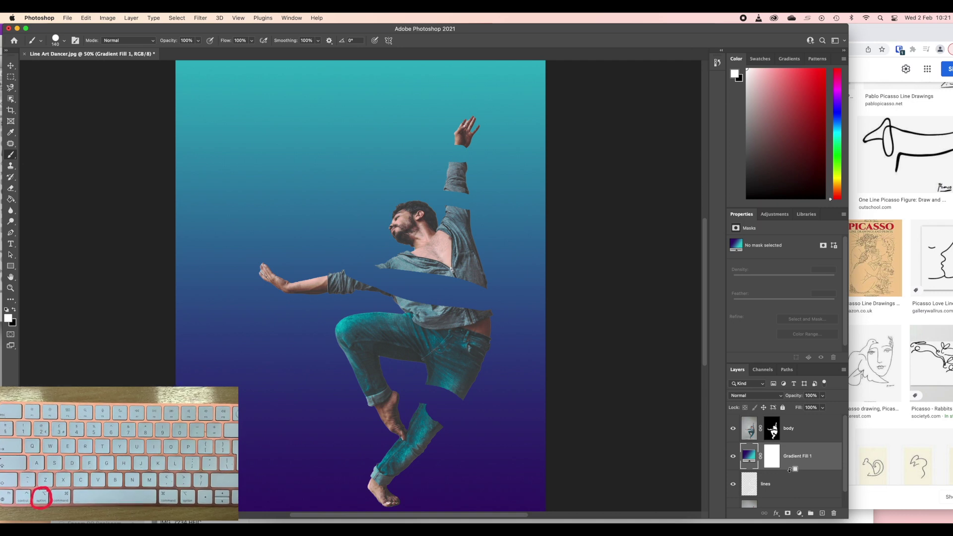
alt+click(790, 469)
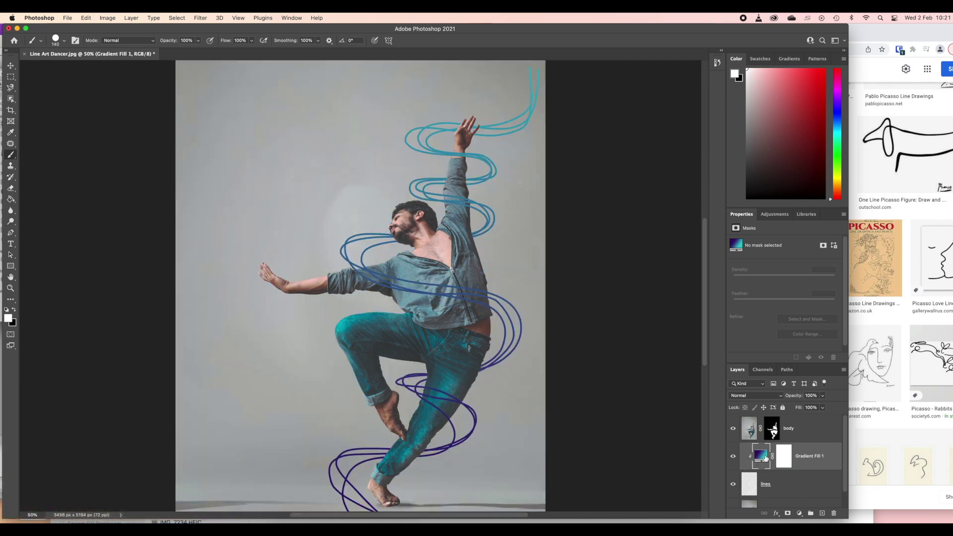